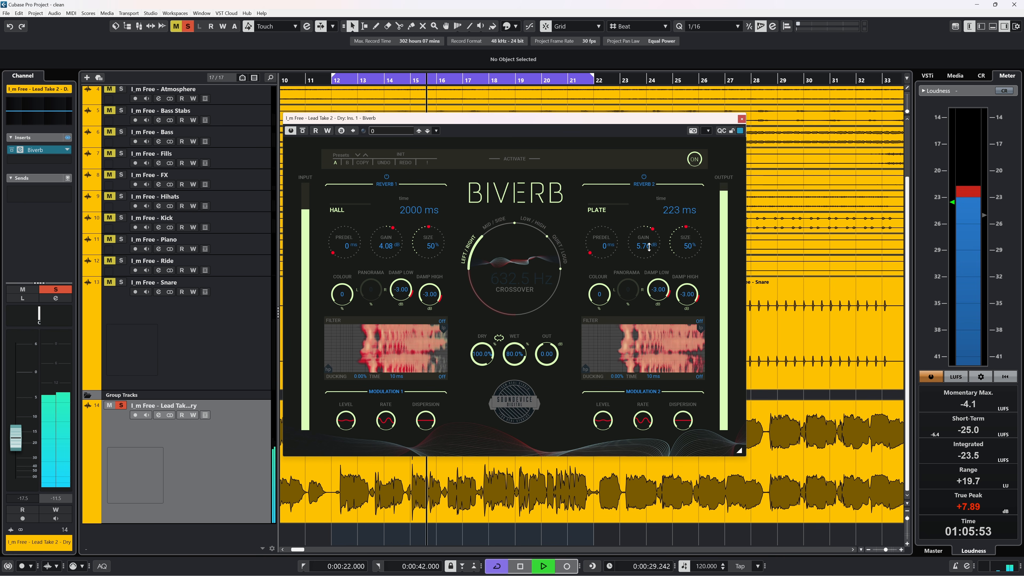
Compare the lead vocal with Biverb bypassed and active during playback
{"action": "left_click", "coordinate": [303, 131]}
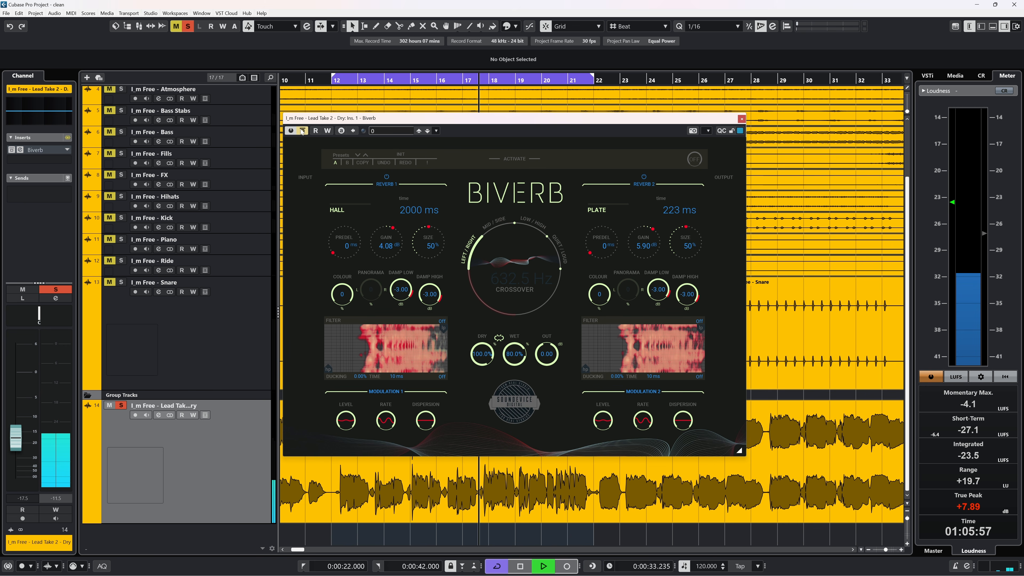
{"action": "left_click", "coordinate": [303, 131]}
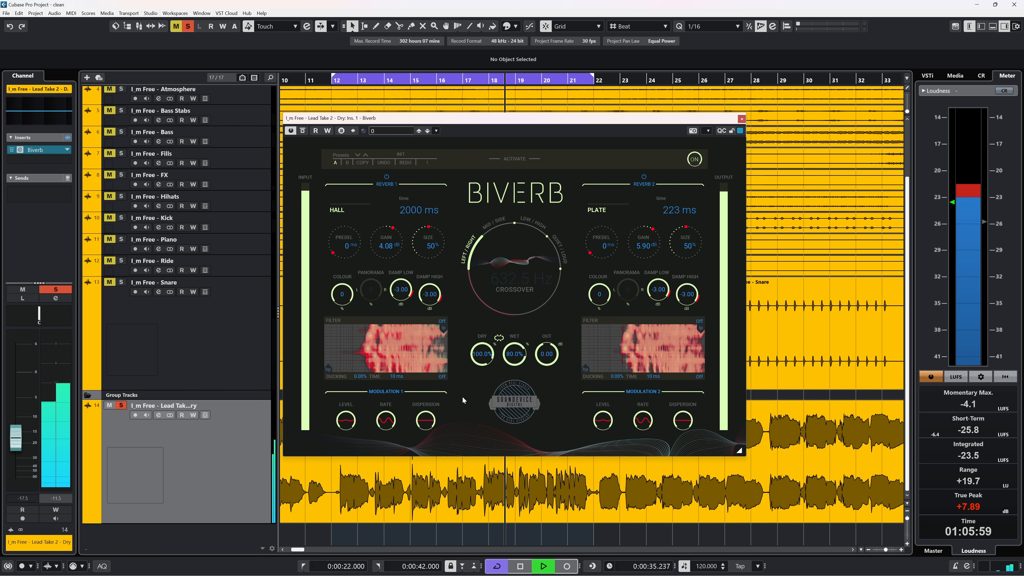
Isolate the vocal's reverb at 0% dry and 100% wet, turn off cycle playback, and bring the dry level up and wet level down again
{"action": "left_click_drag", "start_coordinate": [514, 354], "coordinate": [482, 447]}
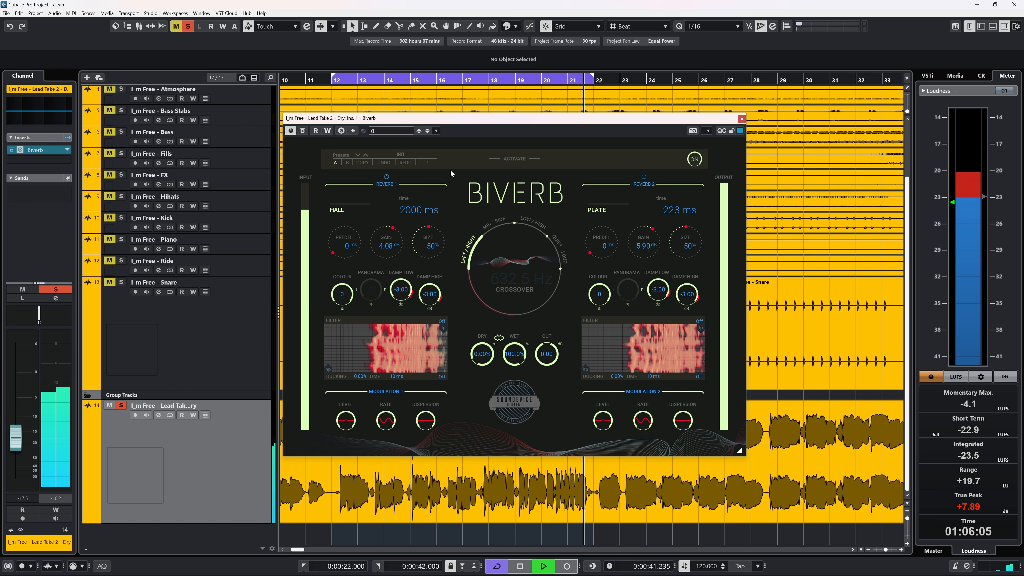
{"action": "key", "text": "KP_Divide"}
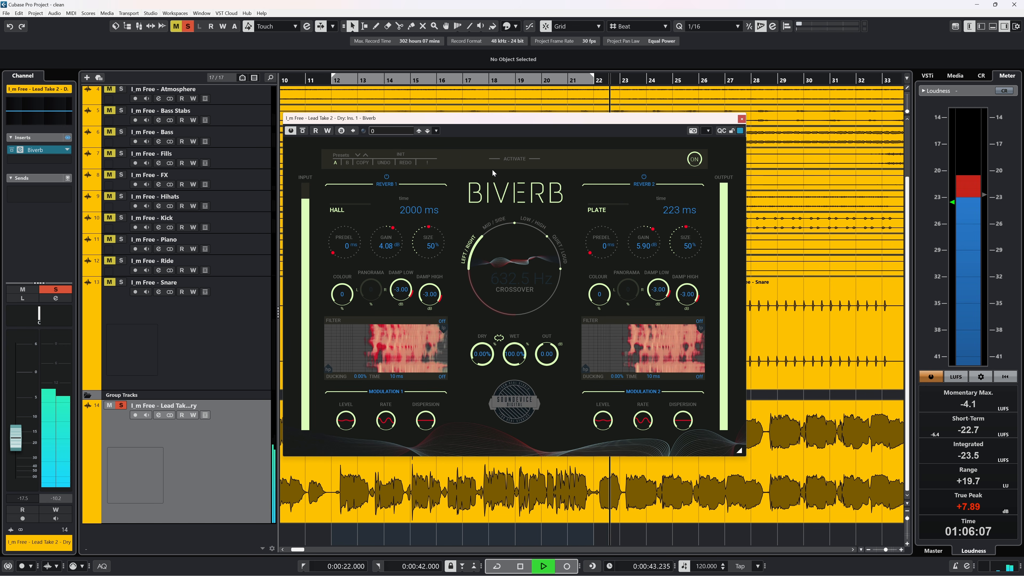
{"action": "left_click_drag", "start_coordinate": [482, 355], "coordinate": [482, 247]}
{"action": "left_click_drag", "start_coordinate": [514, 354], "coordinate": [493, 375]}
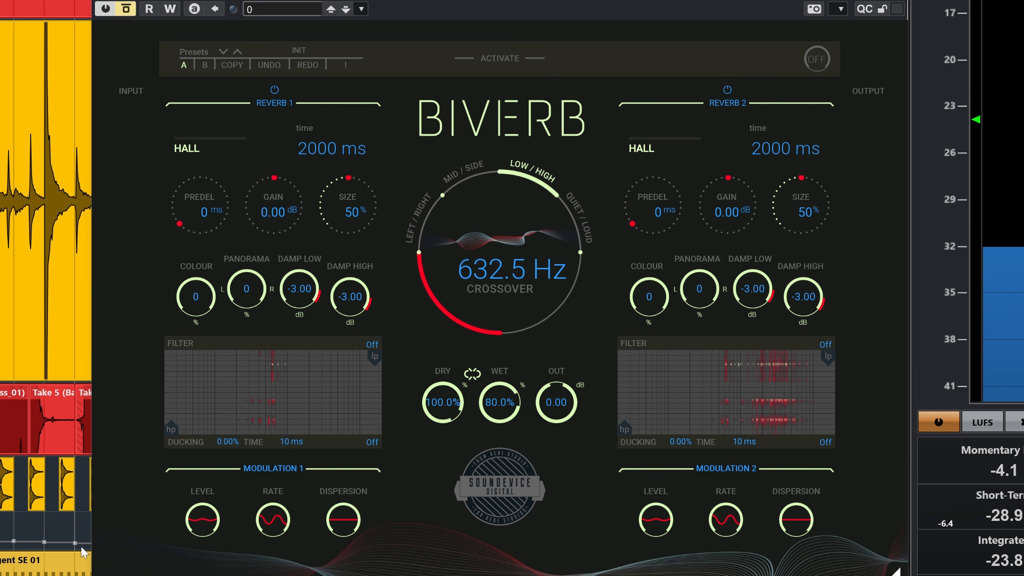
Switch Biverb's split mode to Left/Right
{"action": "left_click", "coordinate": [415, 240]}
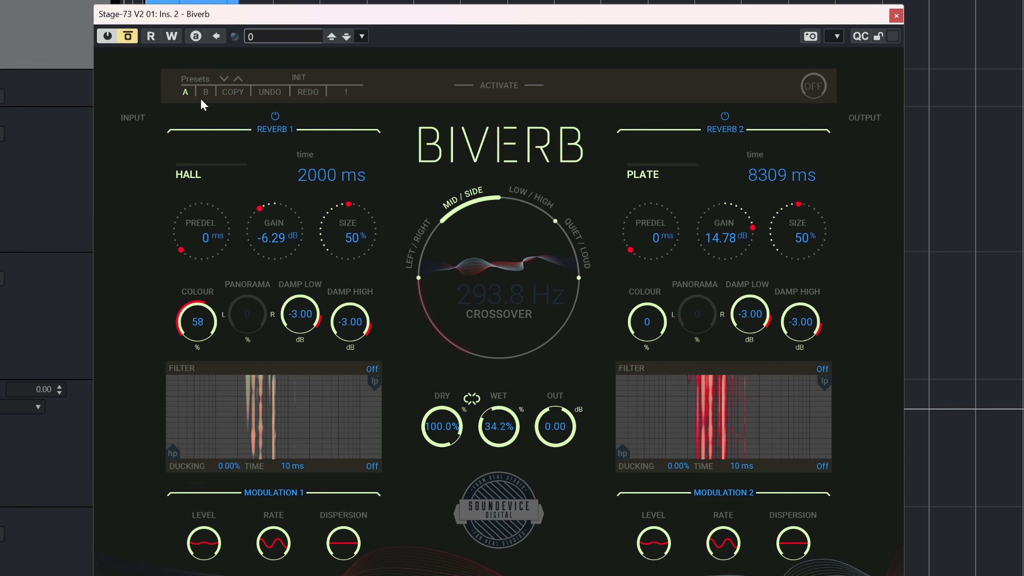
Take Biverb on the Stage-73 track out of bypass and turn off its Hall reverb in Reverb 1
{"action": "left_click", "coordinate": [129, 36]}
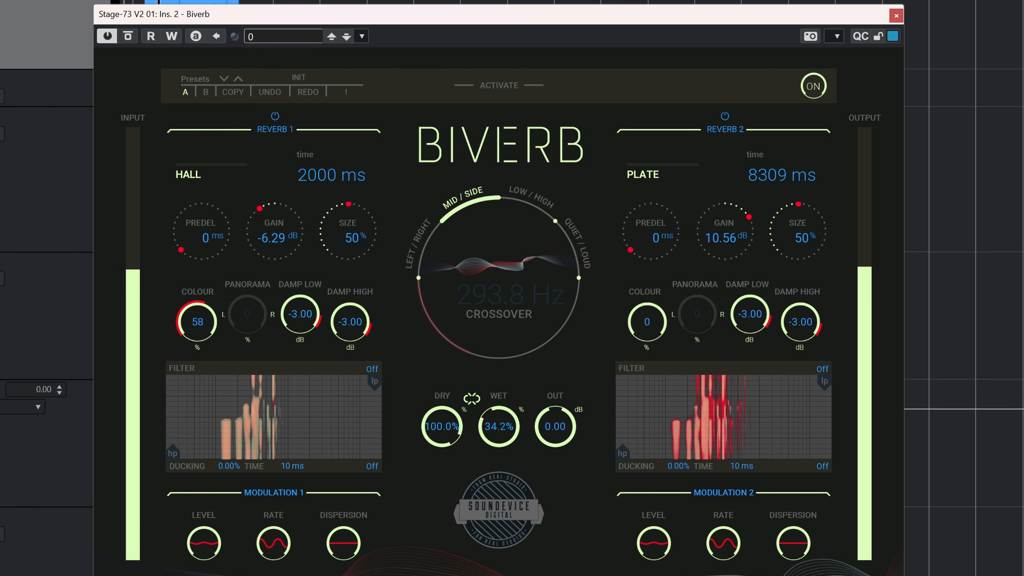
{"action": "left_click", "coordinate": [277, 120]}
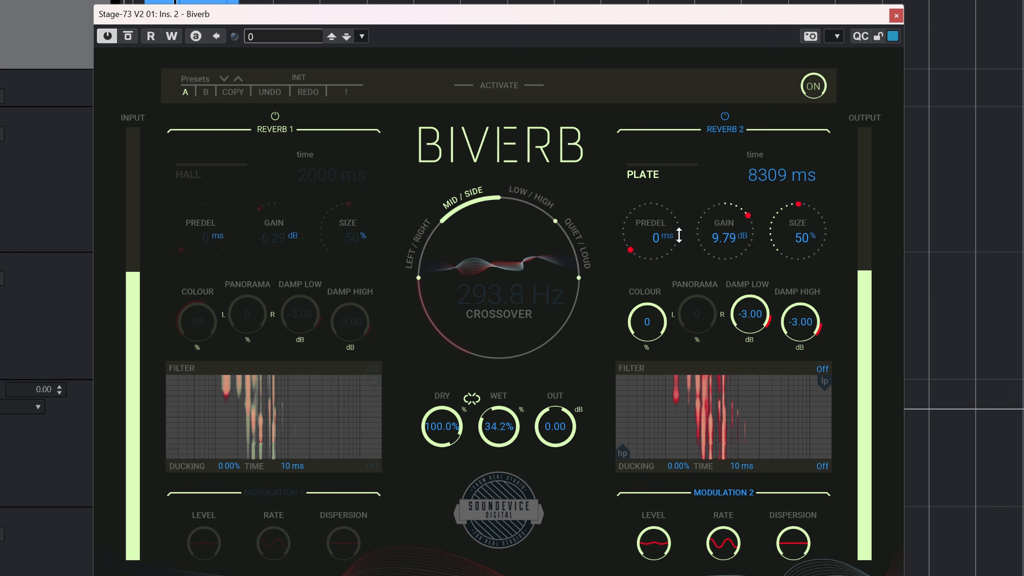
Set Reverb 2's gain to 10.42 dB and the wet level to 47%
{"action": "left_click_drag", "start_coordinate": [724, 231], "coordinate": [725, 232]}
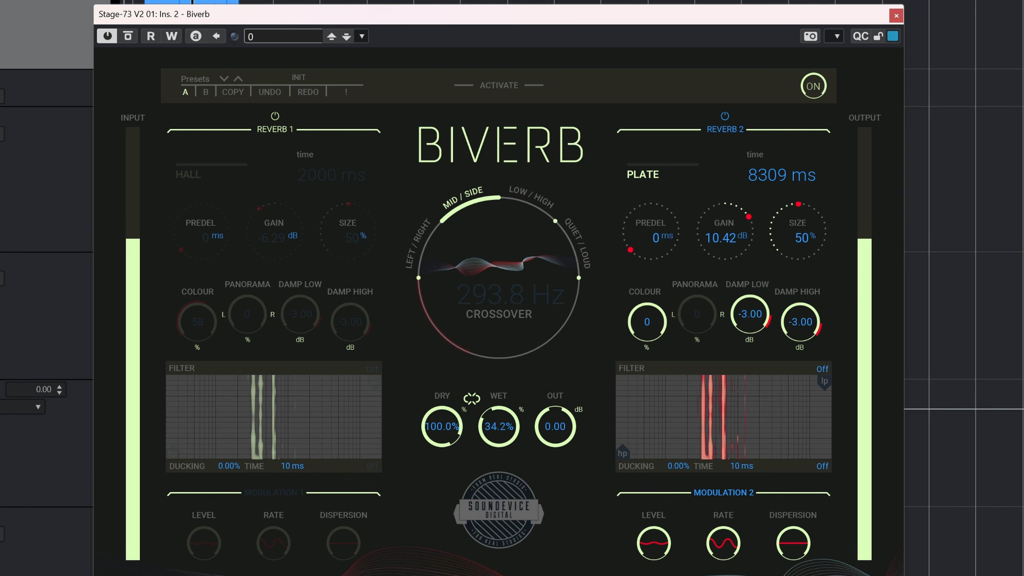
{"action": "left_click_drag", "start_coordinate": [498, 426], "coordinate": [498, 422]}
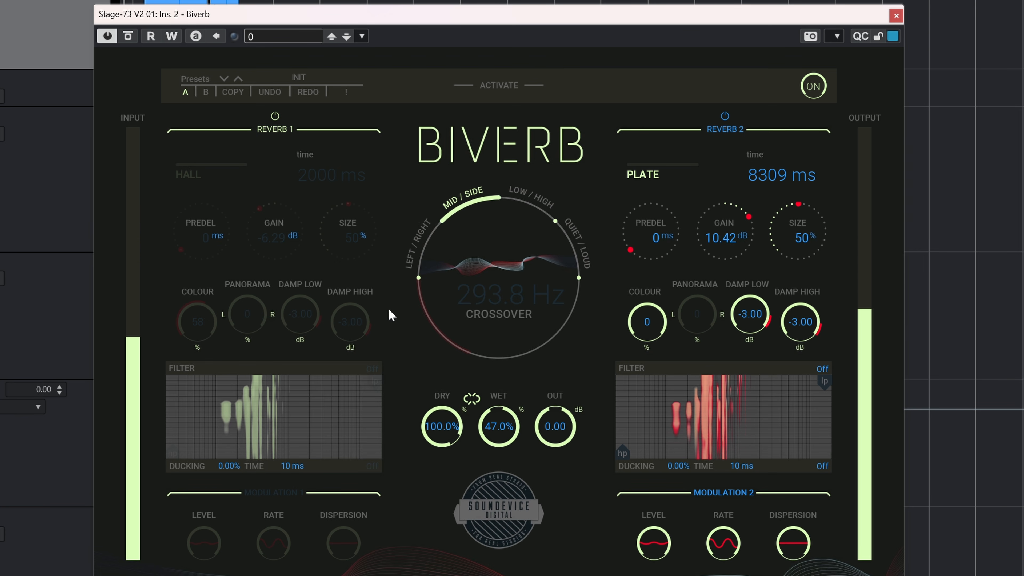
Compare the Stage-73 track with Biverb bypassed and active, and lower Reverb 2's gain to about 6 dB
{"action": "left_click", "coordinate": [128, 37]}
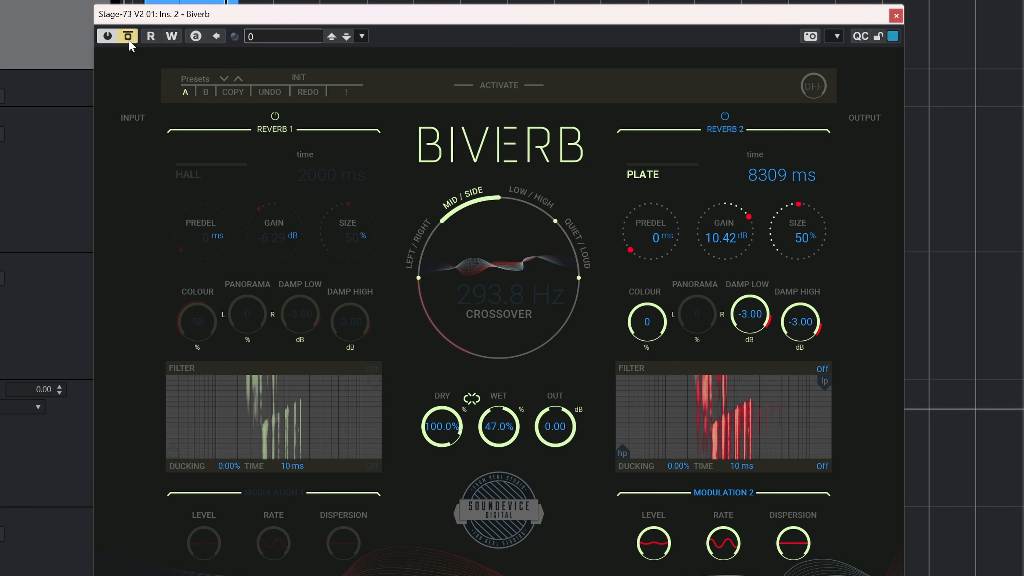
{"action": "left_click", "coordinate": [128, 37]}
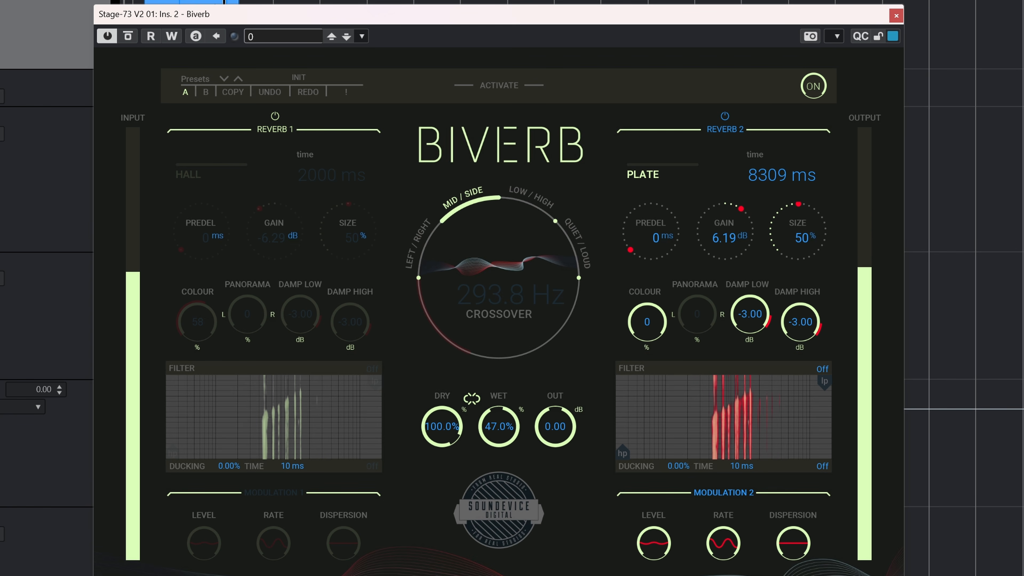
{"action": "left_click_drag", "start_coordinate": [724, 231], "coordinate": [725, 236]}
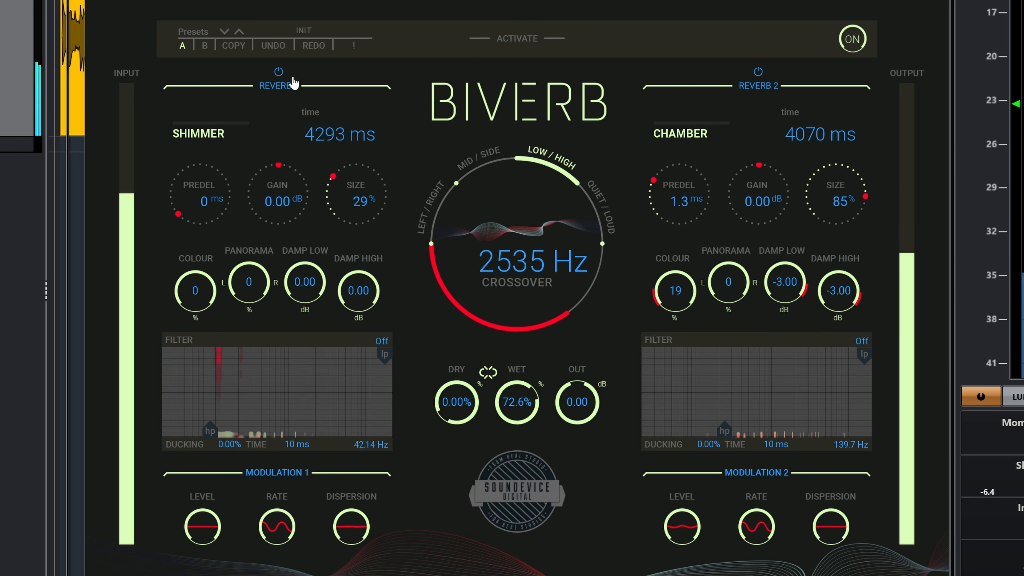
Turn off the Shimmer reverb and raise the wet level to 100% to hear only the Chamber reverb
{"action": "left_click", "coordinate": [278, 71]}
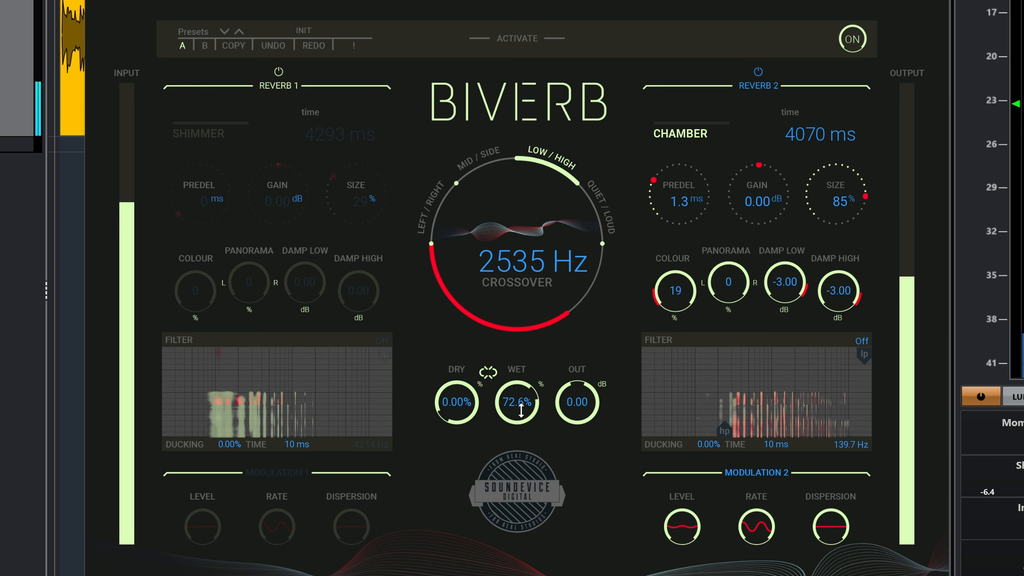
{"action": "left_click_drag", "start_coordinate": [520, 410], "coordinate": [520, 387]}
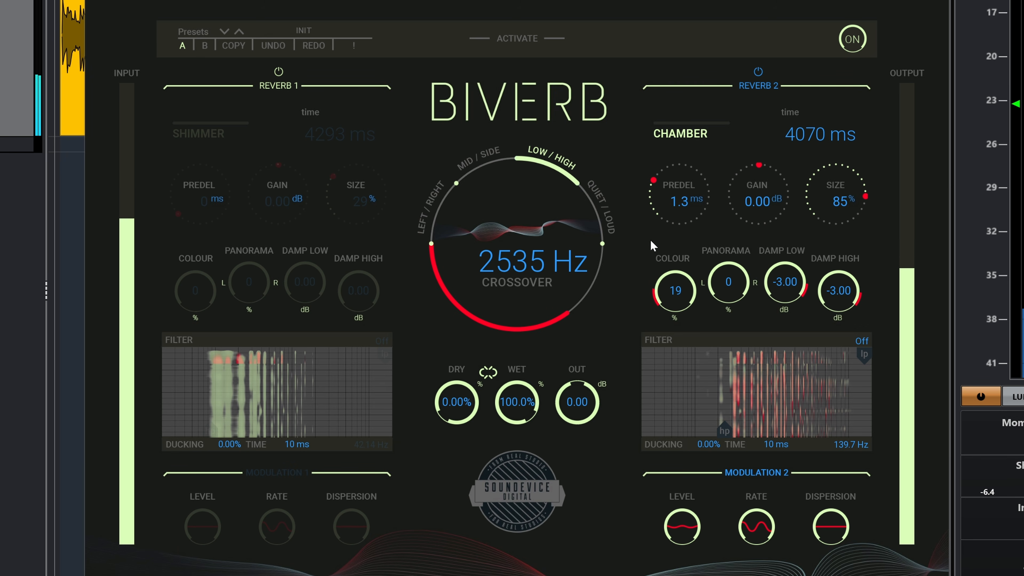
Set the Low/High crossover to 2679 Hz and raise the dry level to 97.6%
{"action": "left_click_drag", "start_coordinate": [502, 292], "coordinate": [503, 293]}
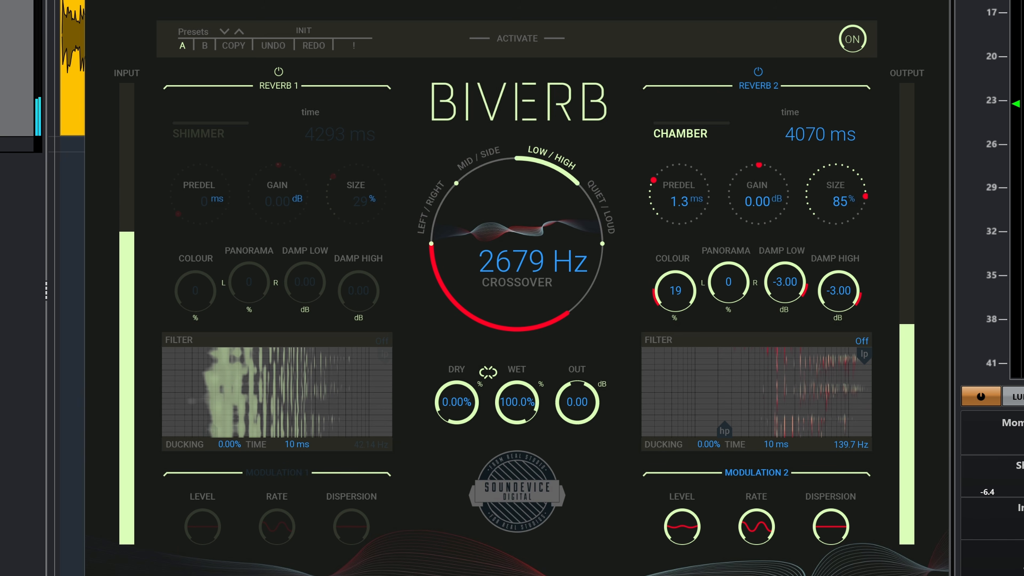
{"action": "left_click_drag", "start_coordinate": [456, 402], "coordinate": [443, 377]}
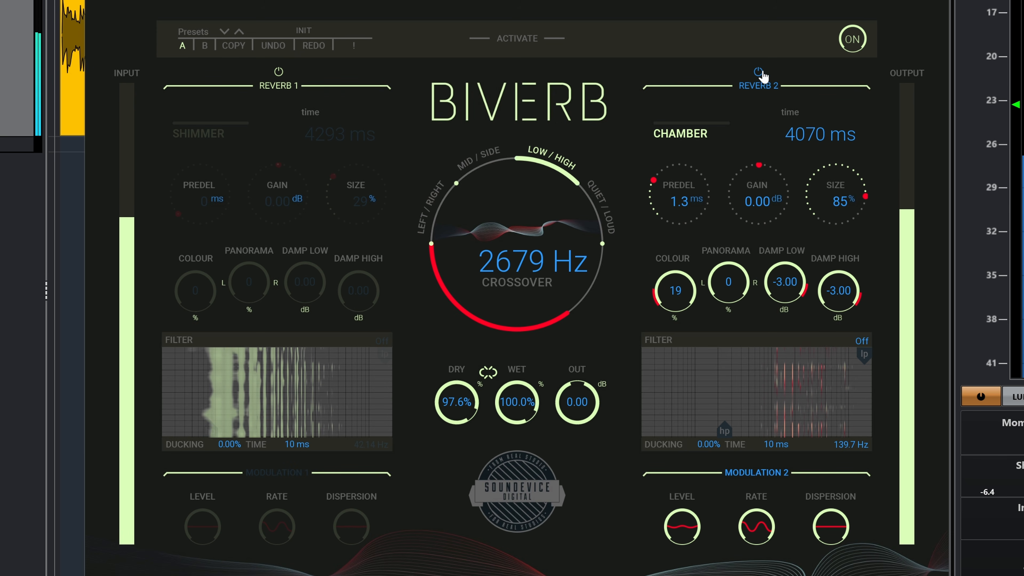
Turn the Chamber reverb off and the Shimmer reverb on, and lower the dry level to 0%
{"action": "left_click", "coordinate": [758, 72]}
{"action": "left_click", "coordinate": [280, 72]}
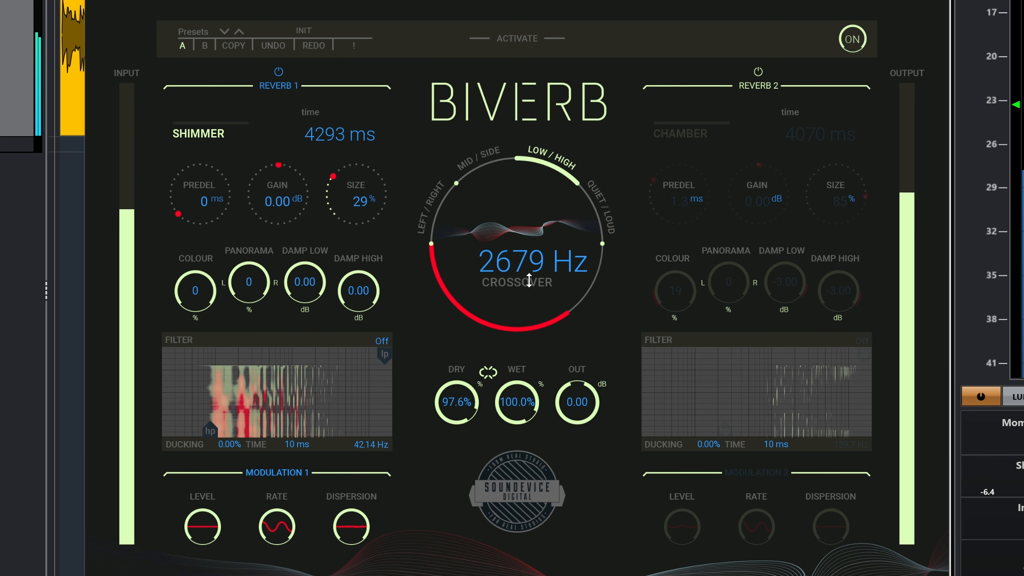
{"action": "left_click_drag", "start_coordinate": [492, 405], "coordinate": [493, 476]}
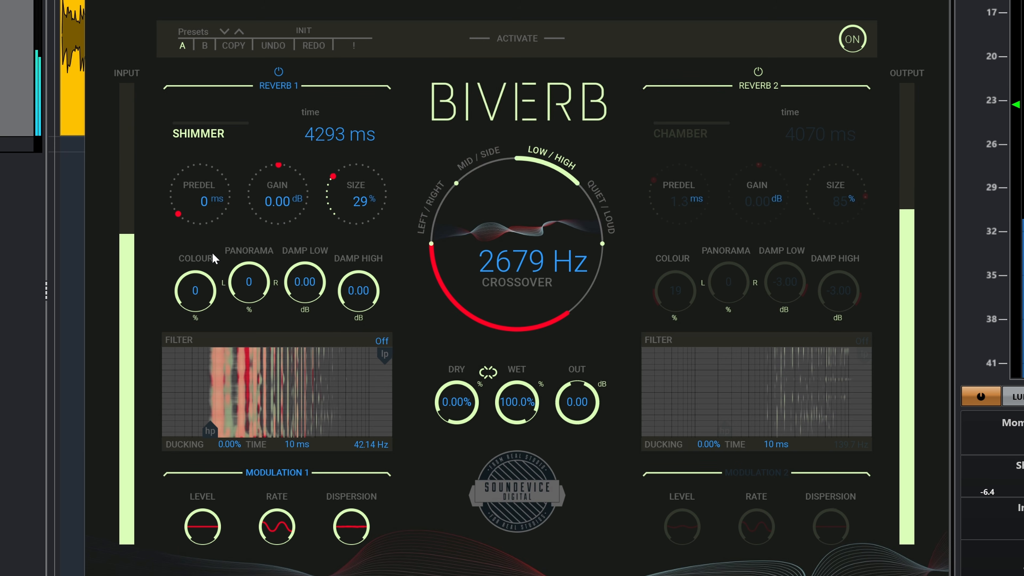
Set the Shimmer time to 4408 ms, the crossover to 1664 Hz, and the reactivated Chamber reverb's time to 200 ms
{"action": "left_click_drag", "start_coordinate": [345, 135], "coordinate": [345, 130]}
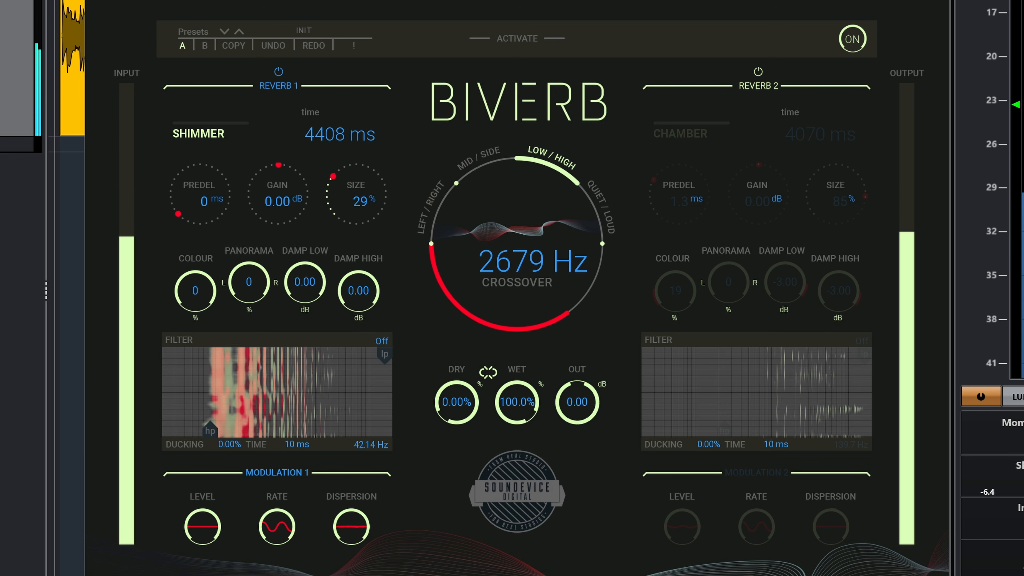
{"action": "left_click_drag", "start_coordinate": [533, 262], "coordinate": [533, 282]}
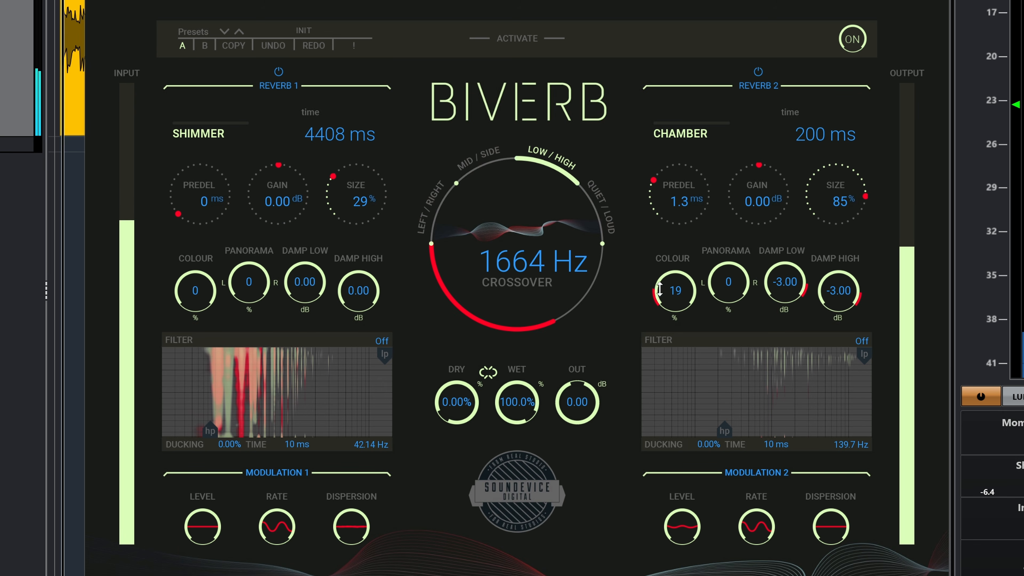
Raise the dry level to 97.9% and compare the sound with the Chamber reverb off and on
{"action": "left_click_drag", "start_coordinate": [464, 409], "coordinate": [464, 391]}
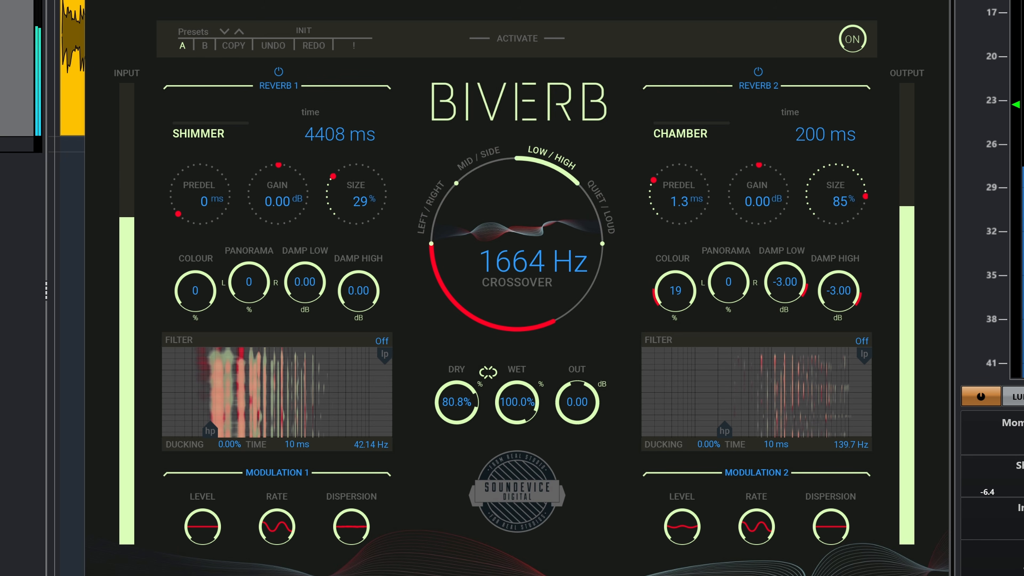
{"action": "left_click", "coordinate": [758, 73]}
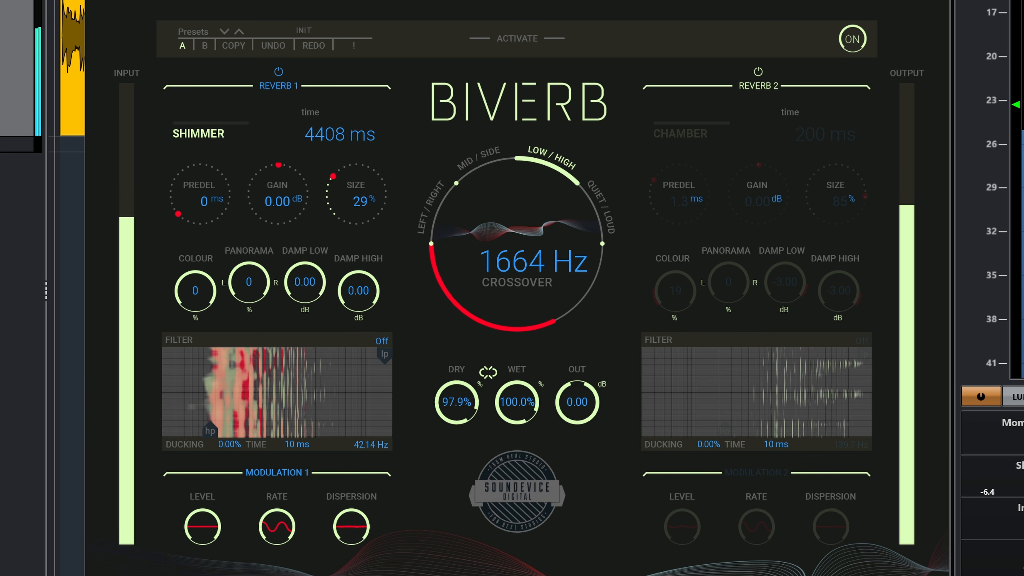
{"action": "left_click", "coordinate": [758, 72]}
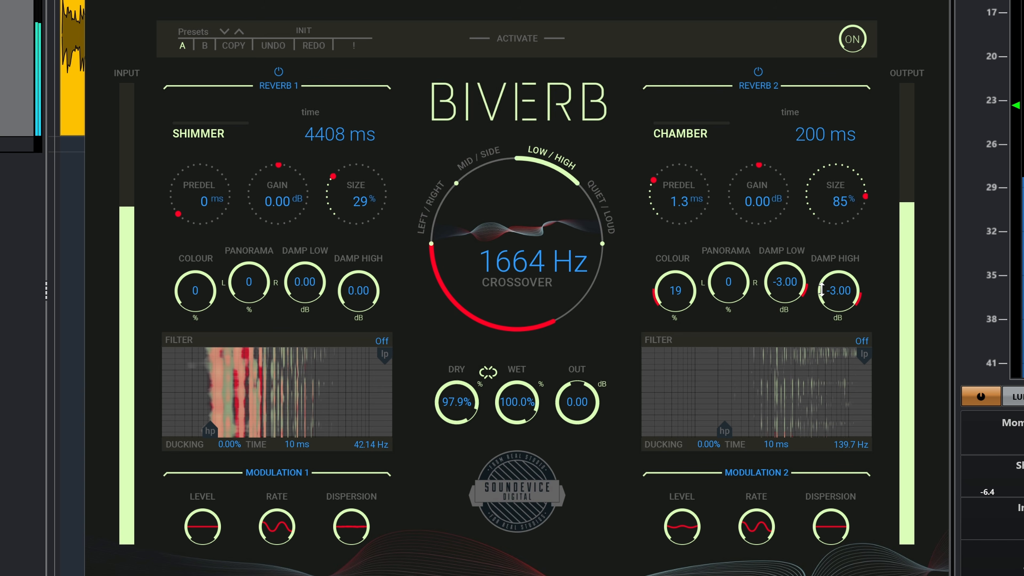
Lower the Chamber reverb's gain to -7.44 dB
{"action": "mouse_move", "coordinate": [752, 205]}
{"action": "left_mouse_down"}
{"action": "mouse_move", "coordinate": [753, 258]}
{"action": "mouse_move", "coordinate": [753, 234]}
{"action": "left_mouse_up"}
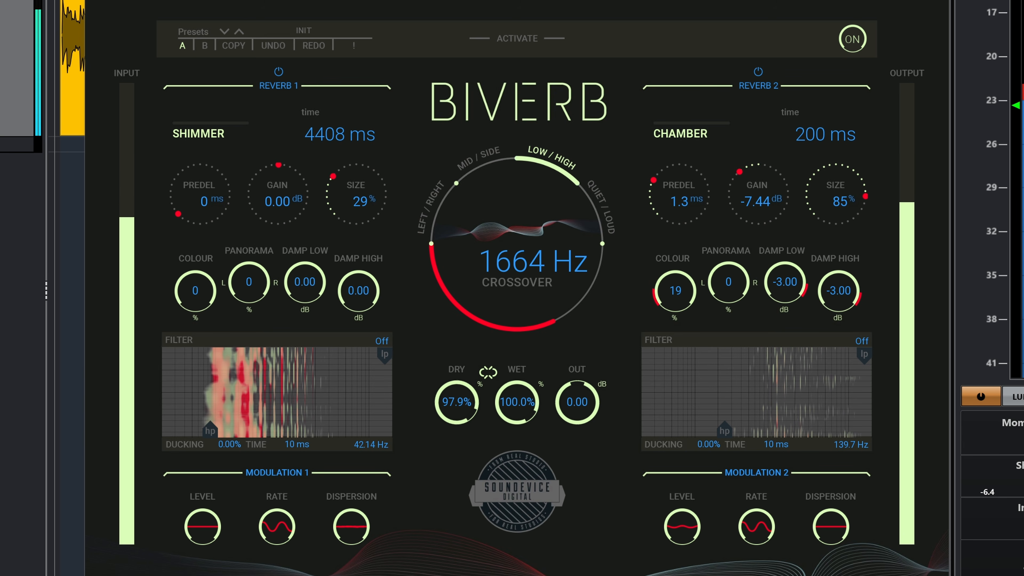
{"action": "left_click_drag", "start_coordinate": [569, 227], "coordinate": [570, 225]}
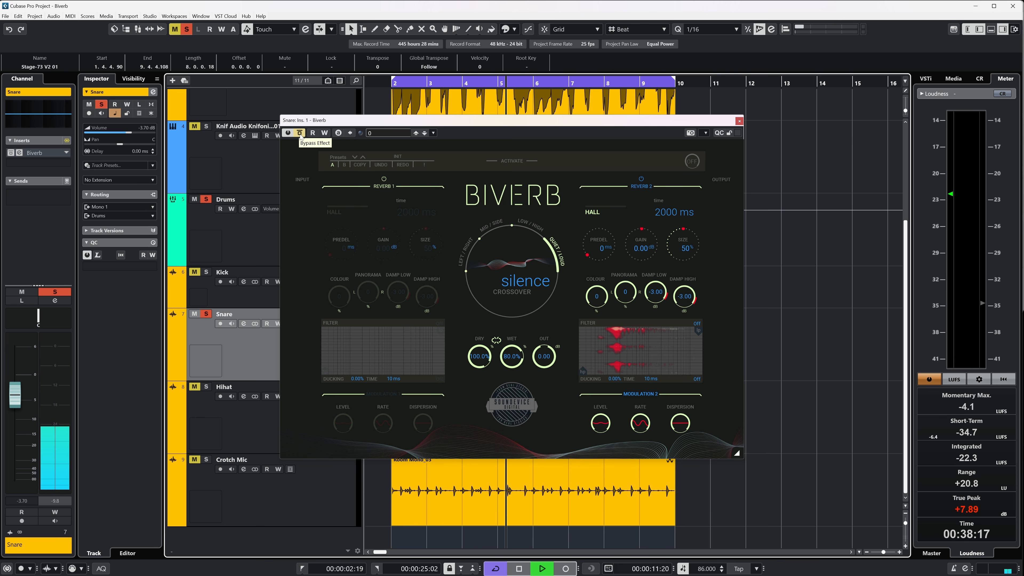
Take Biverb on the snare out of bypass and set the Quiet/Loud crossover to -10.3 dB with only Reverb 2 active
{"action": "left_click", "coordinate": [299, 133]}
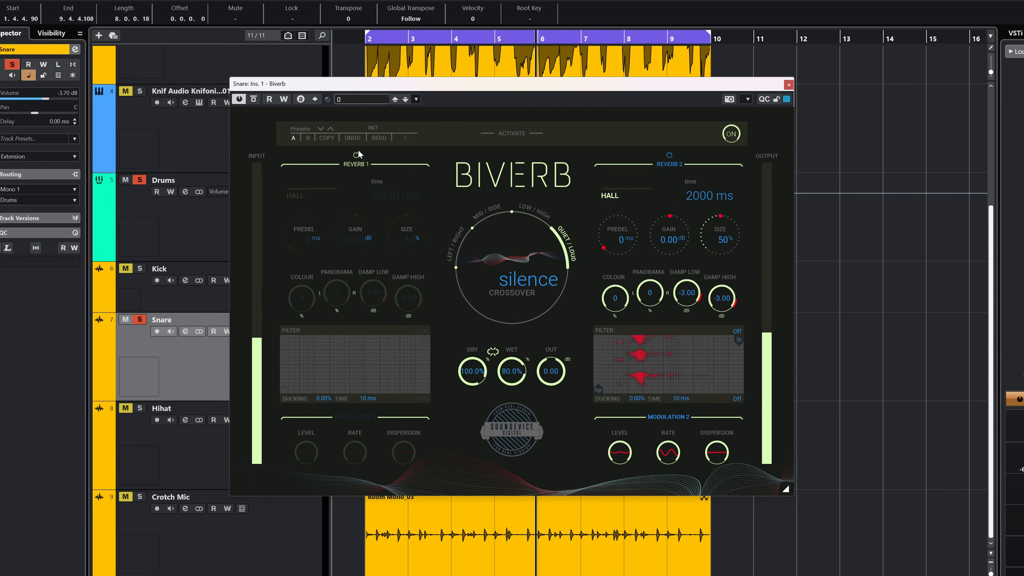
{"action": "left_click", "coordinate": [356, 154]}
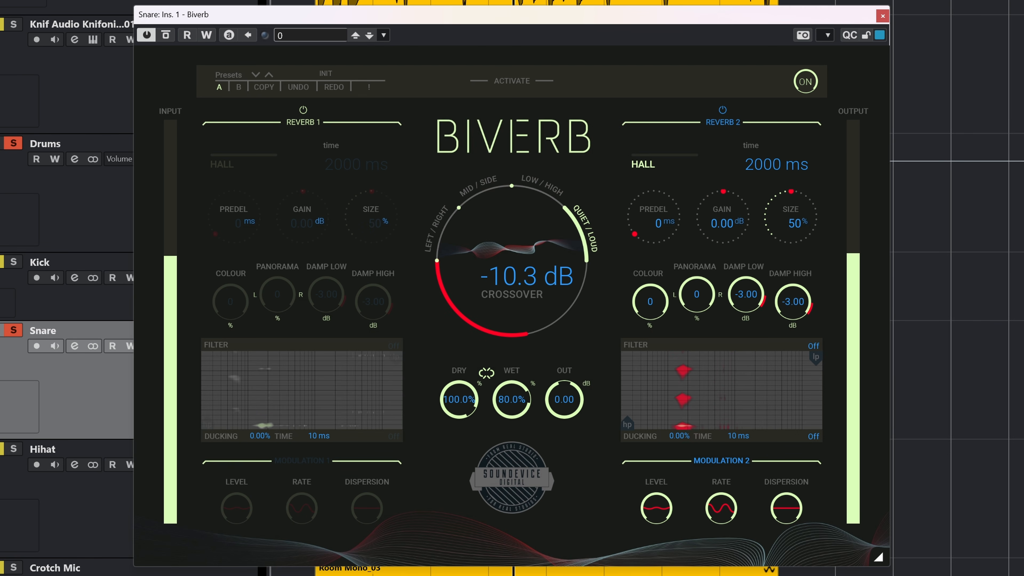
Shorten Reverb 2's time to 823 ms and change its reverb type to Chamber
{"action": "left_click_drag", "start_coordinate": [781, 168], "coordinate": [781, 220]}
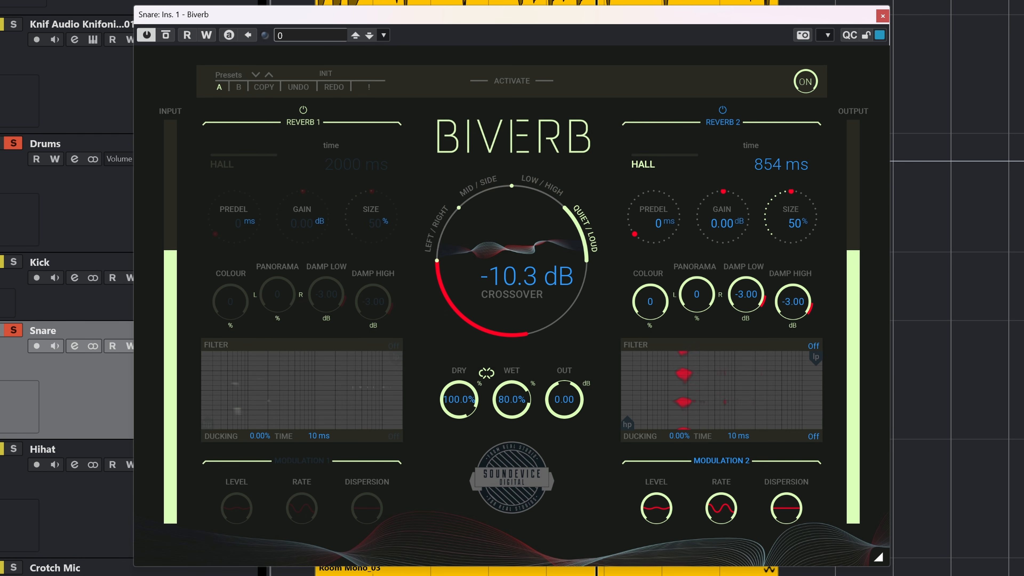
{"action": "left_click", "coordinate": [643, 165]}
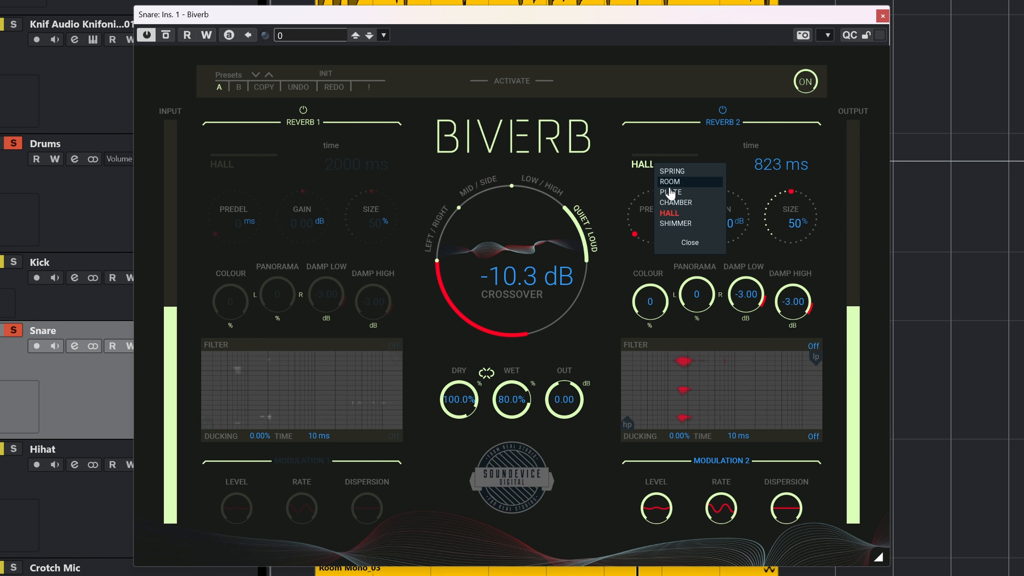
{"action": "left_click", "coordinate": [673, 202]}
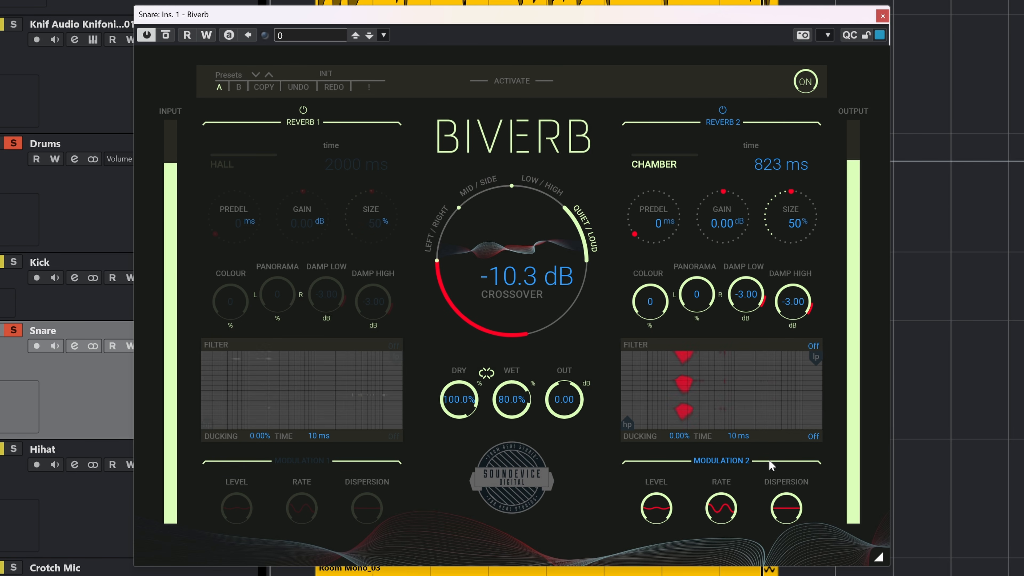
Set Reverb 2's colour to 83% and time to 453 ms, and lower the wet level to 29.6%
{"action": "left_click_drag", "start_coordinate": [656, 314], "coordinate": [649, 295]}
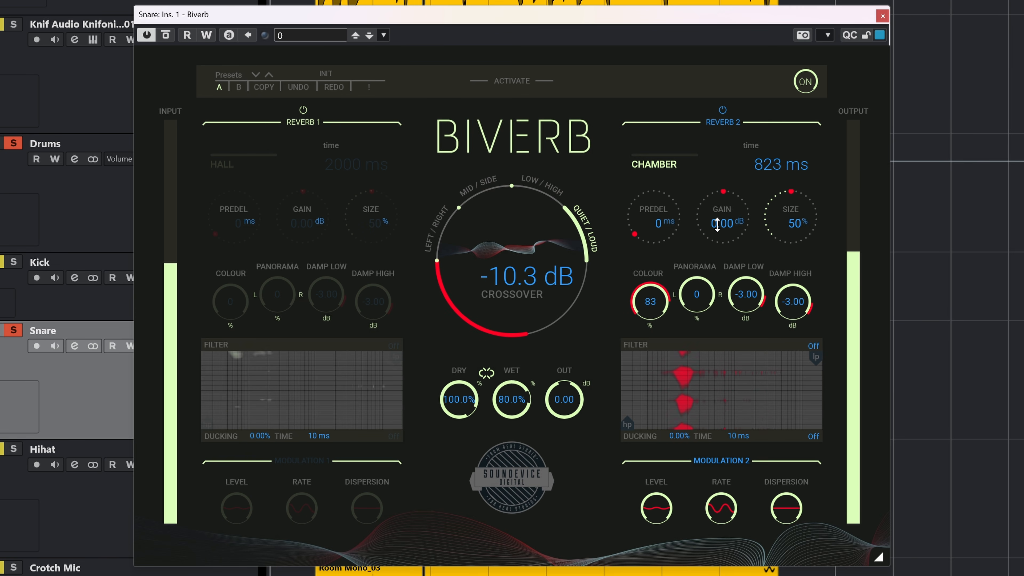
{"action": "left_click_drag", "start_coordinate": [526, 399], "coordinate": [512, 402]}
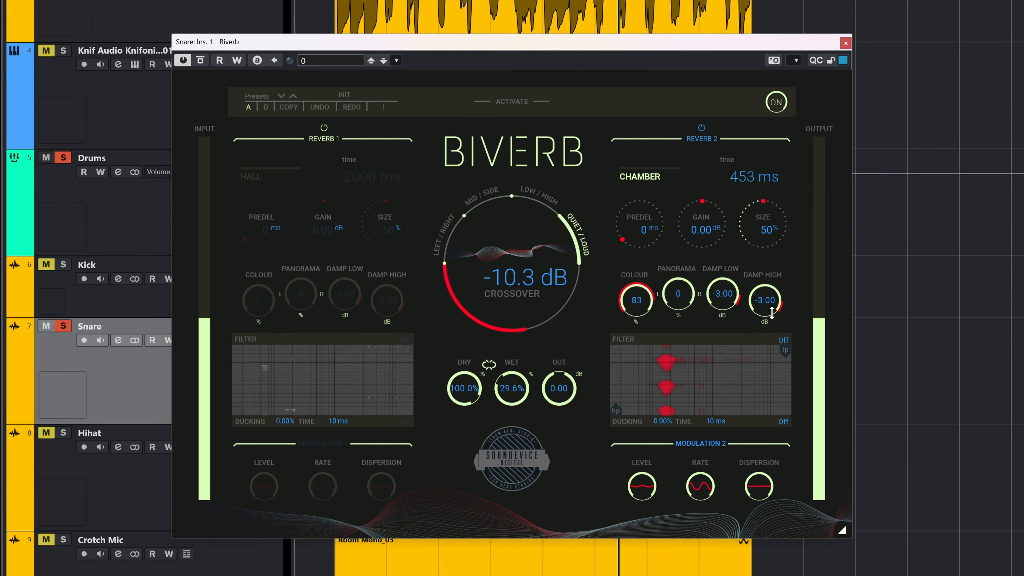
Set Reverb 2's high damping to -11.20 dB and the output level to 0.14 dB
{"action": "left_click_drag", "start_coordinate": [764, 300], "coordinate": [764, 318]}
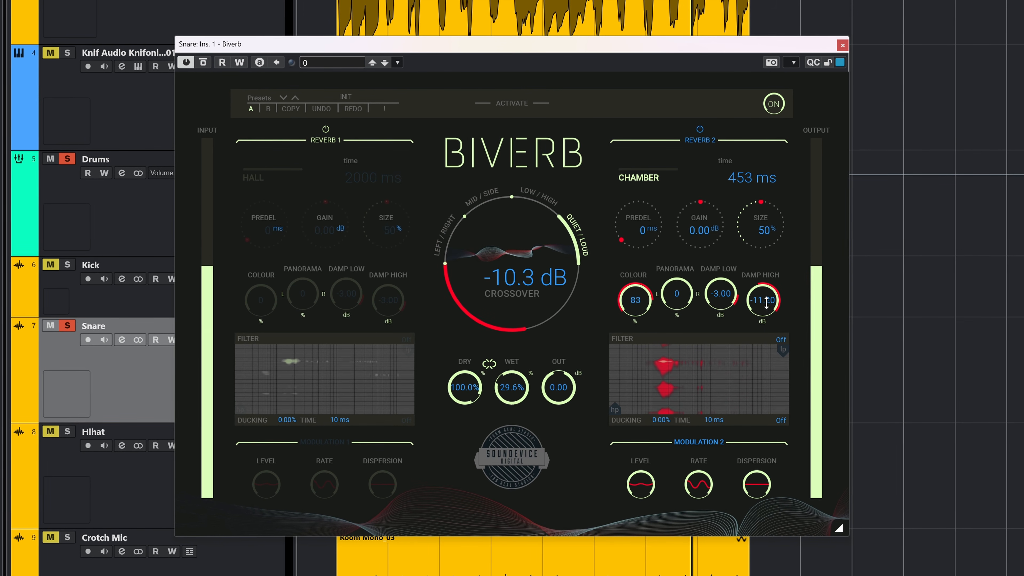
{"action": "left_click_drag", "start_coordinate": [558, 388], "coordinate": [558, 386]}
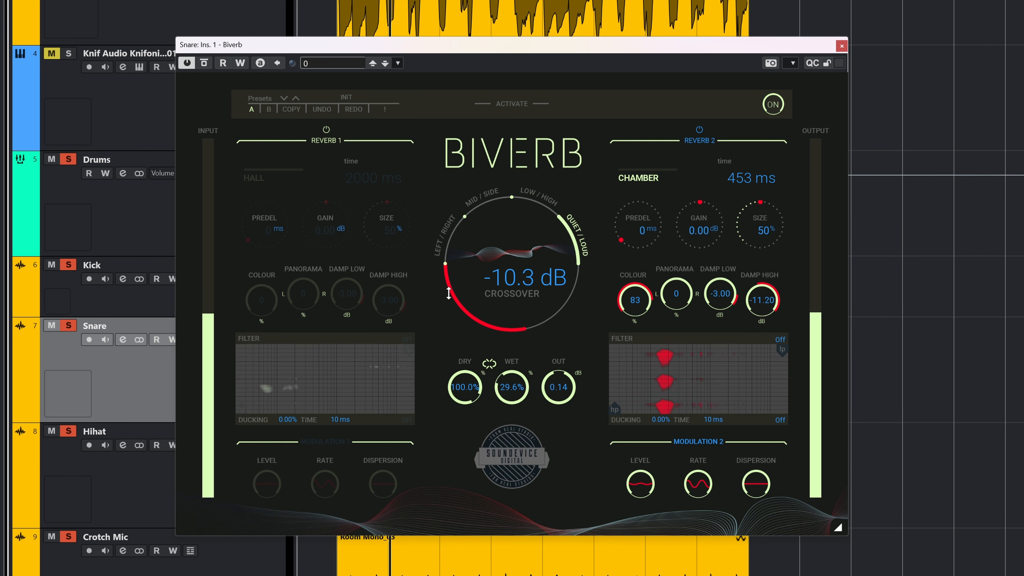
Compare the drums with the snare's Biverb bypassed and active
{"action": "left_click", "coordinate": [204, 63]}
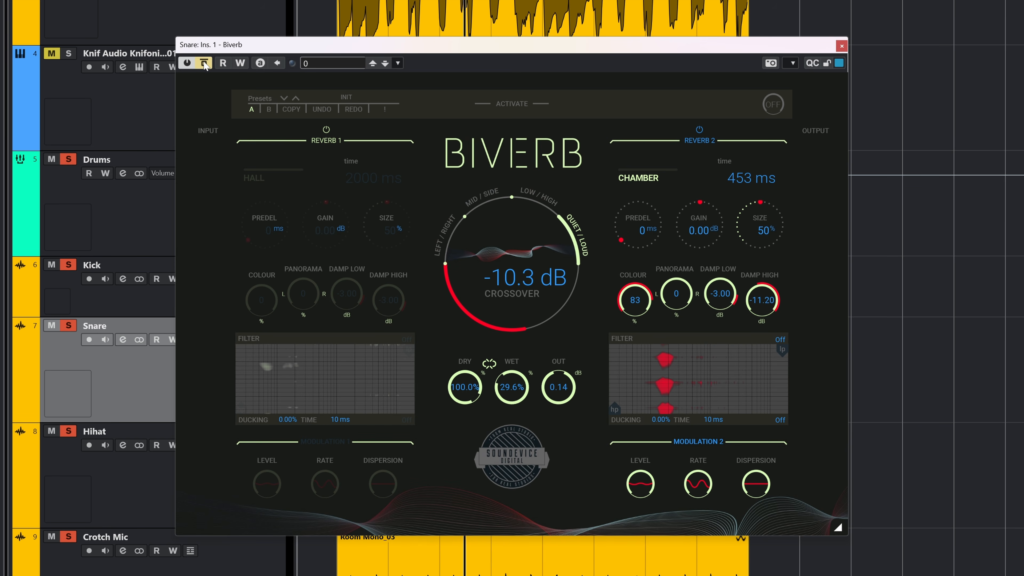
{"action": "left_click", "coordinate": [204, 63]}
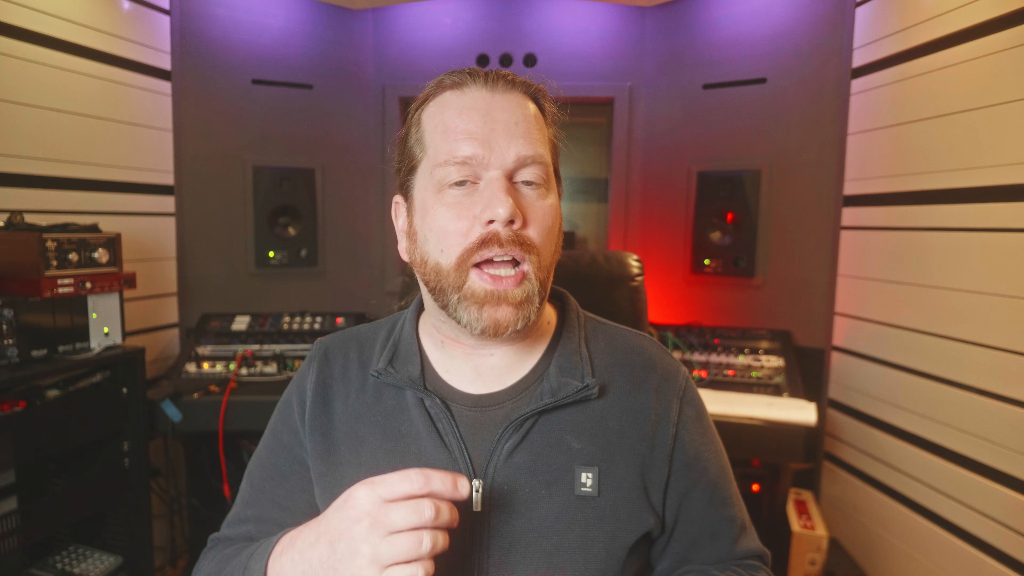